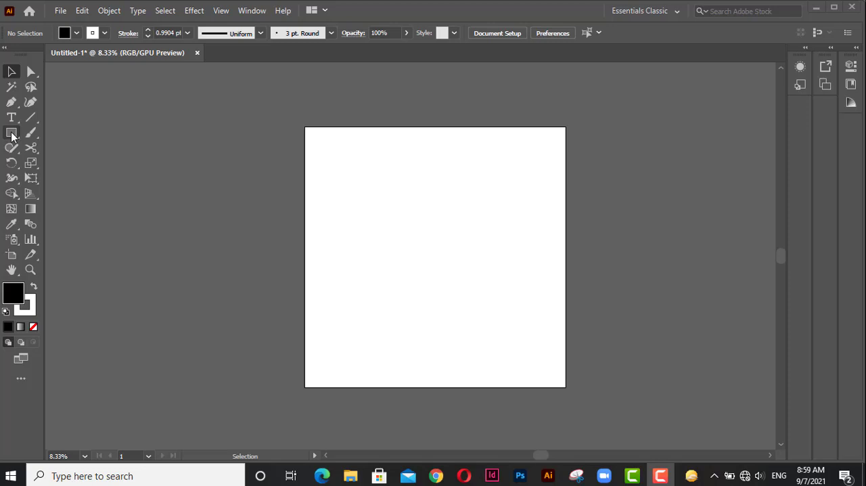
# Draw a rectangle about 1647 × 681 px in the upper-left area of the artboard with the Rectangle tool.
pyautogui.click(11, 134)
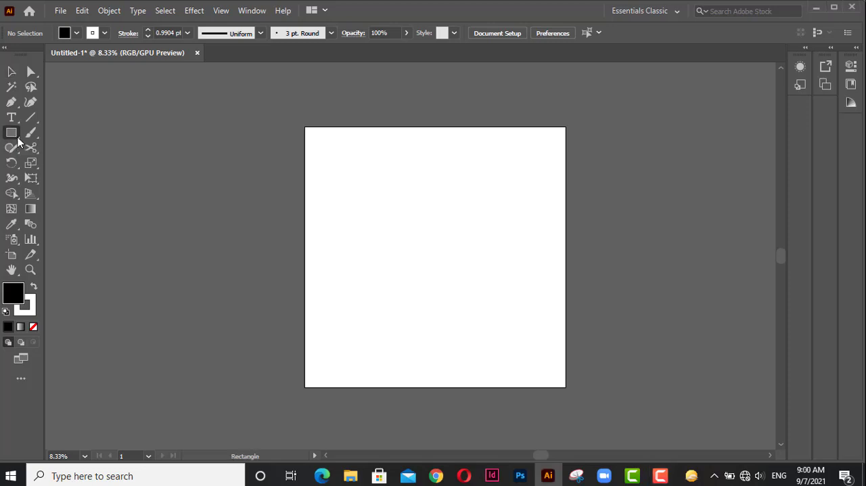
pyautogui.click(15, 136)
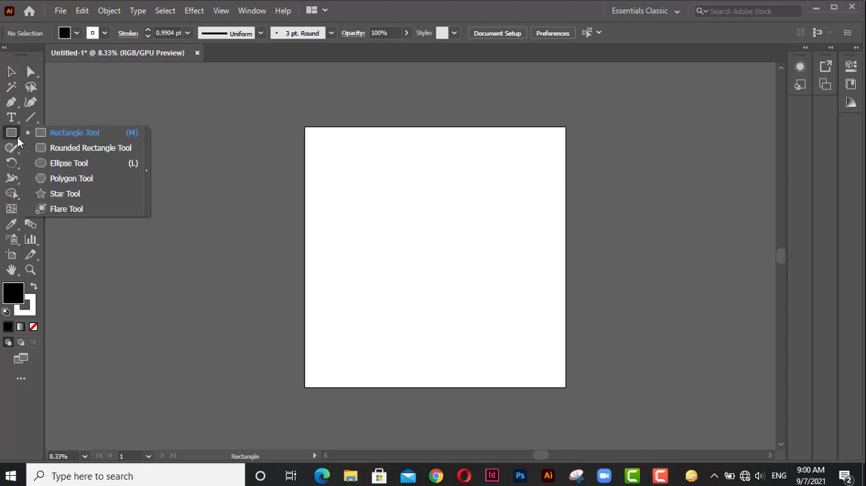
pyautogui.click(76, 131)
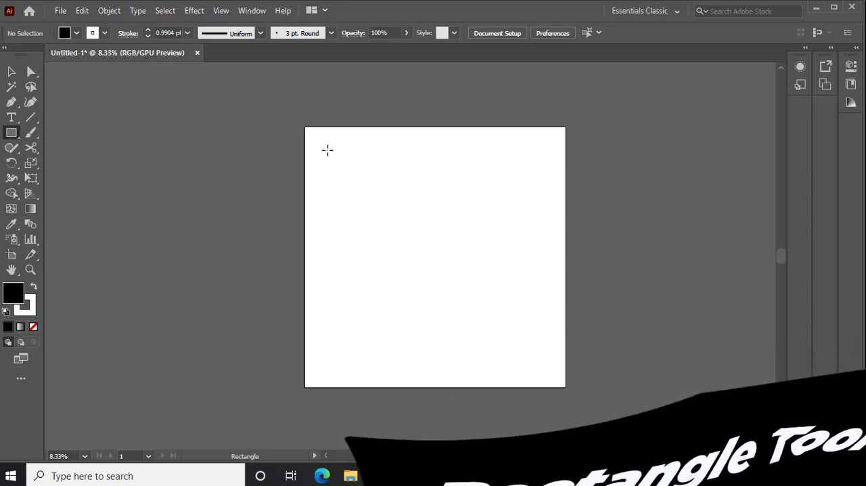
pyautogui.moveTo(328, 150); pyautogui.dragTo(471, 209)
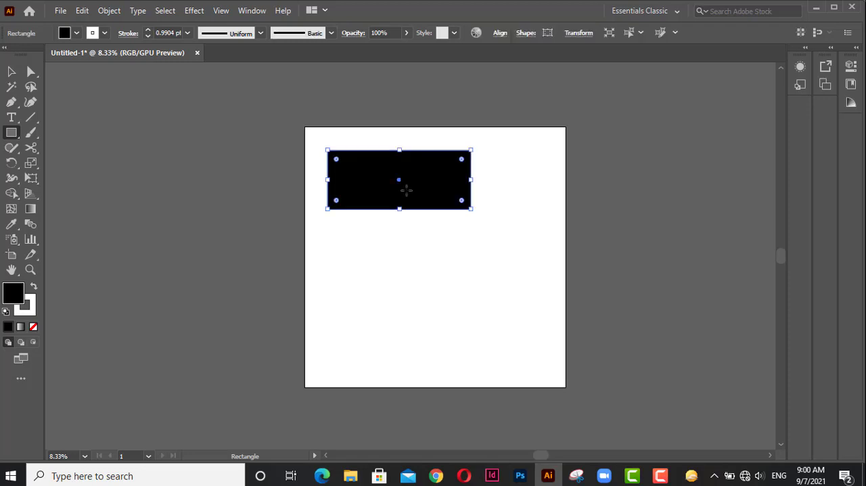
# Create two rectangles of exactly 100 px width and 150 px height below the large rectangle.
pyautogui.hotkey('ctrl', '+')
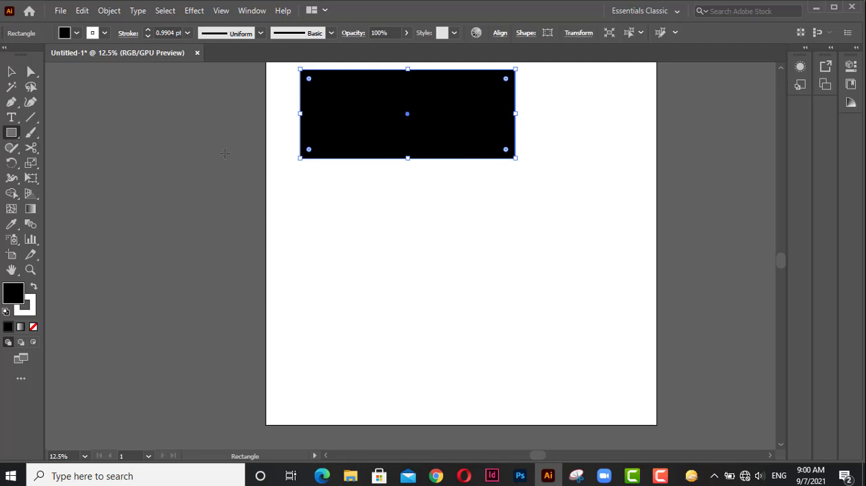
pyautogui.click(498, 208)
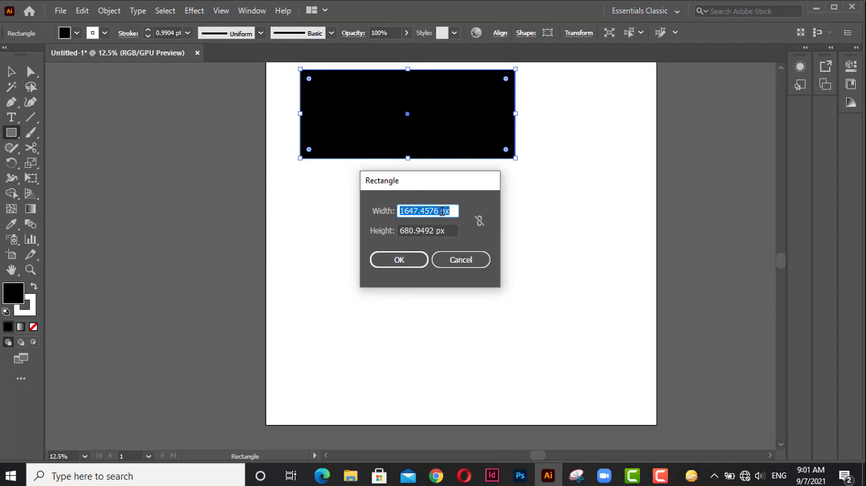
pyautogui.moveTo(440, 211); pyautogui.dragTo(397, 212)
pyautogui.press('BackSpace')
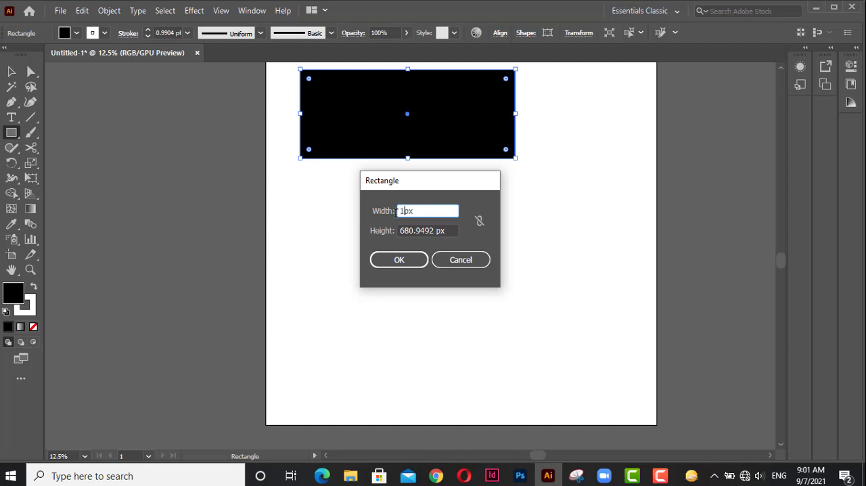
pyautogui.write('100')
pyautogui.moveTo(433, 231); pyautogui.dragTo(389, 230)
pyautogui.write('150')
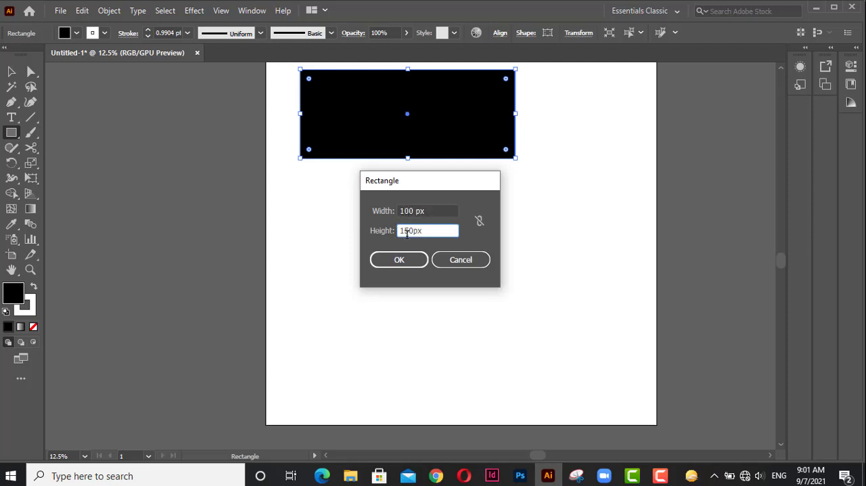
pyautogui.click(397, 261)
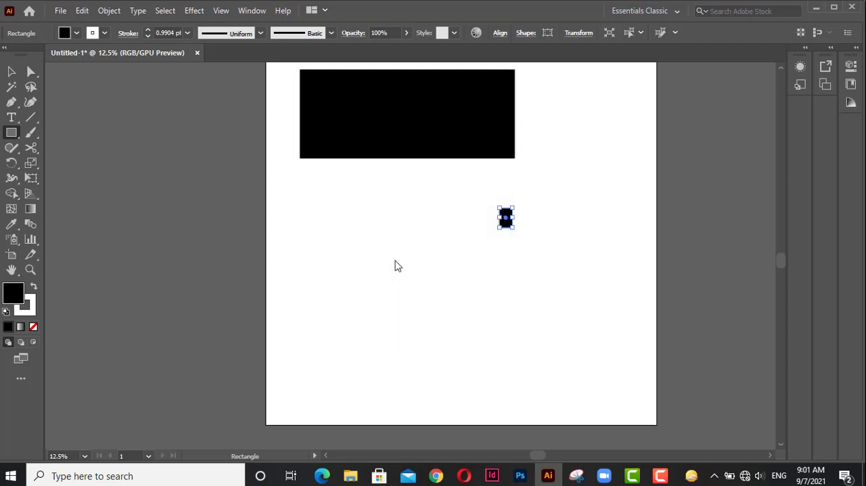
pyautogui.click(456, 216)
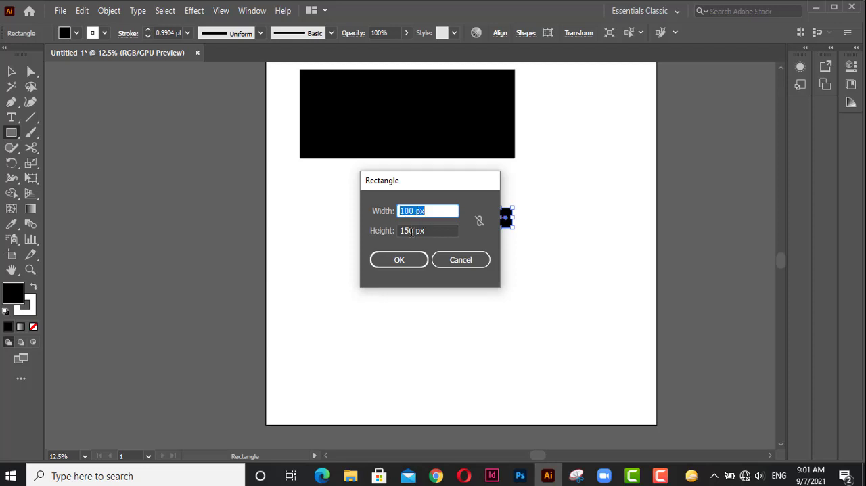
pyautogui.click(398, 260)
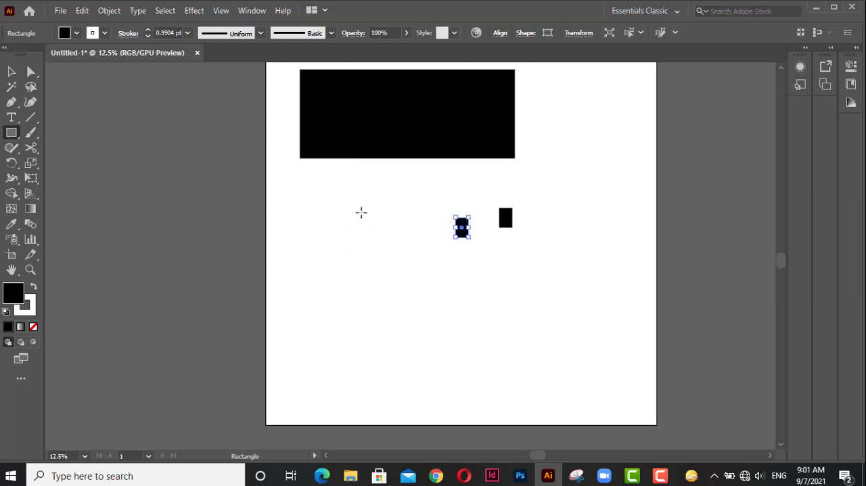
# Draw a wide rectangle over the two small ones and delete all shapes below the first rectangle.
pyautogui.moveTo(300, 185); pyautogui.dragTo(592, 293)
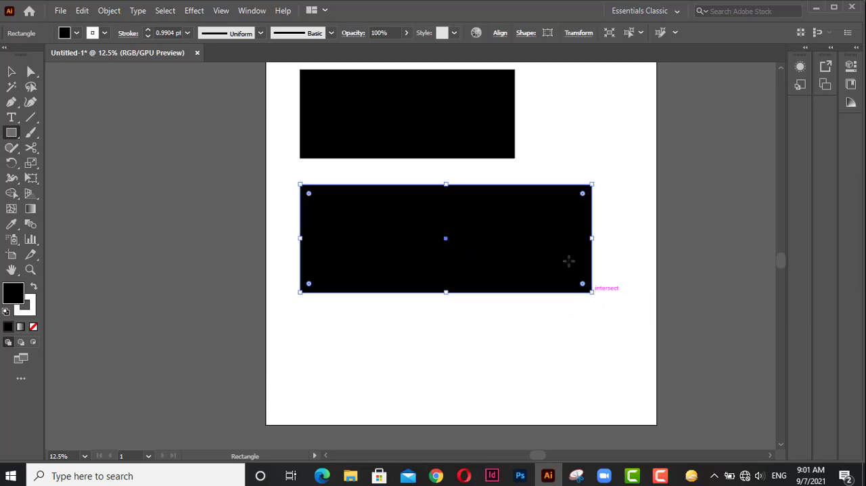
pyautogui.press('Delete')
pyautogui.press('v')
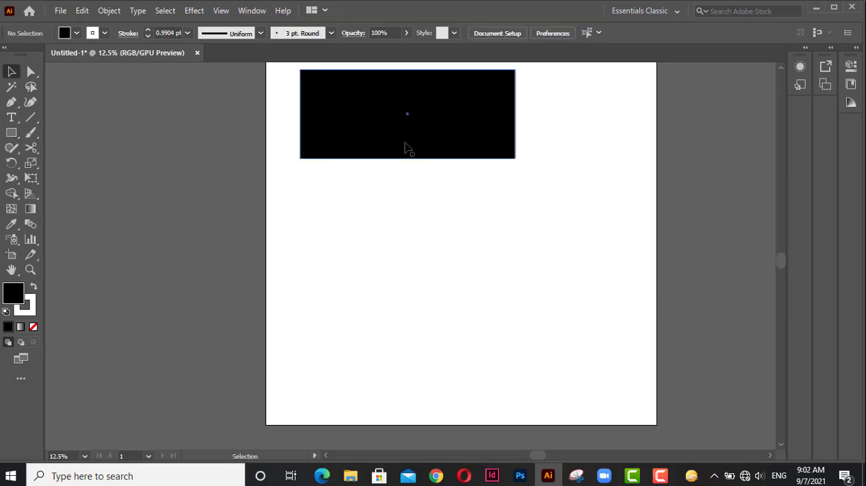
# Draw a square with the Rectangle tool below the large rectangle, near its lower-left corner.
pyautogui.press('space')
pyautogui.moveTo(409, 127); pyautogui.dragTo(401, 176)
pyautogui.click(403, 171)
pyautogui.click(392, 257)
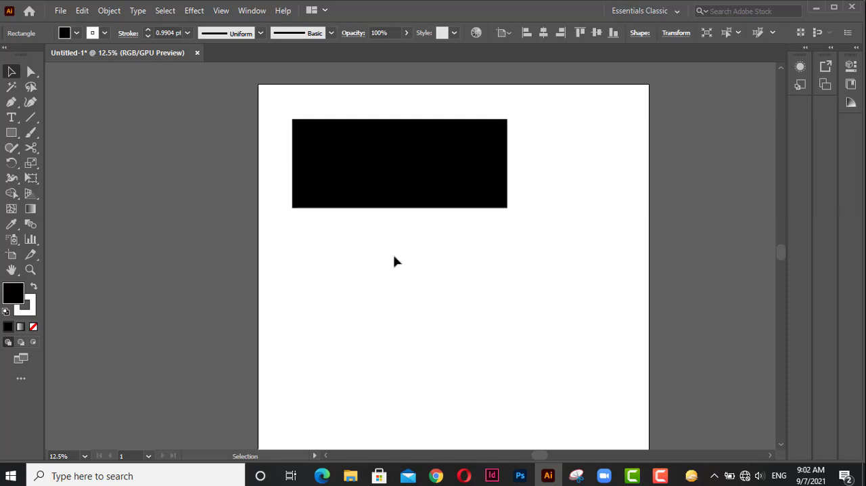
pyautogui.press('space')
pyautogui.moveTo(413, 282); pyautogui.dragTo(415, 245)
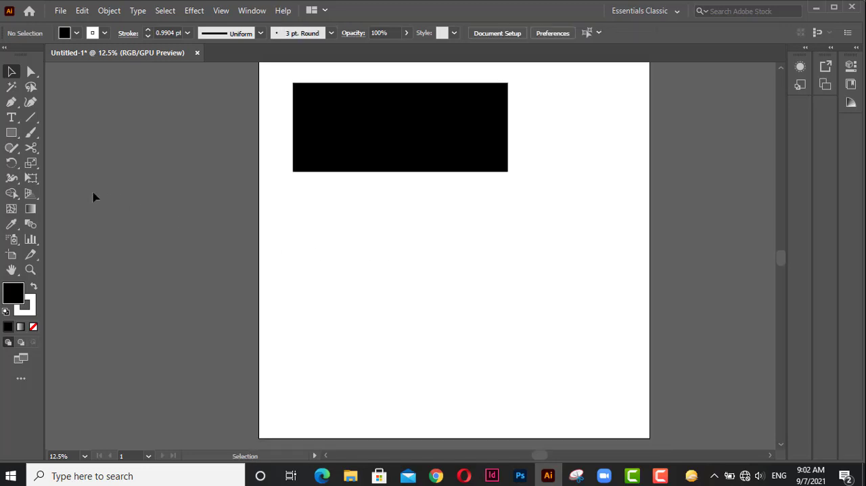
pyautogui.click(12, 132)
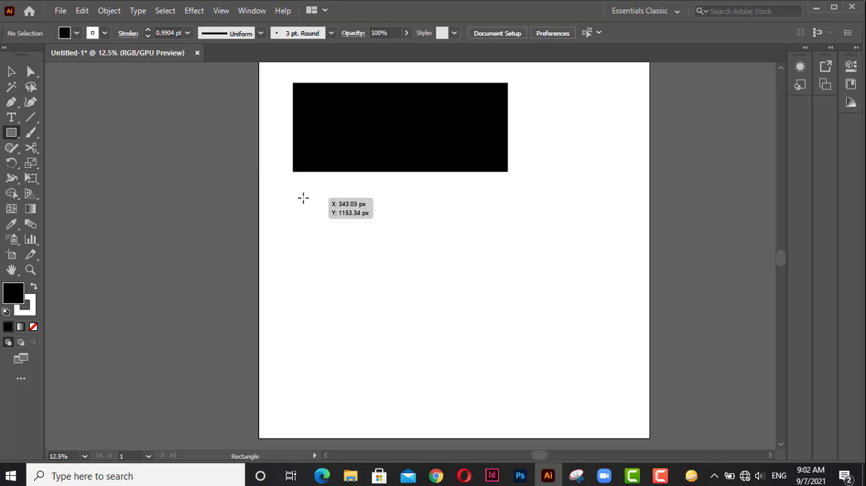
pyautogui.moveTo(302, 197); pyautogui.dragTo(402, 298)
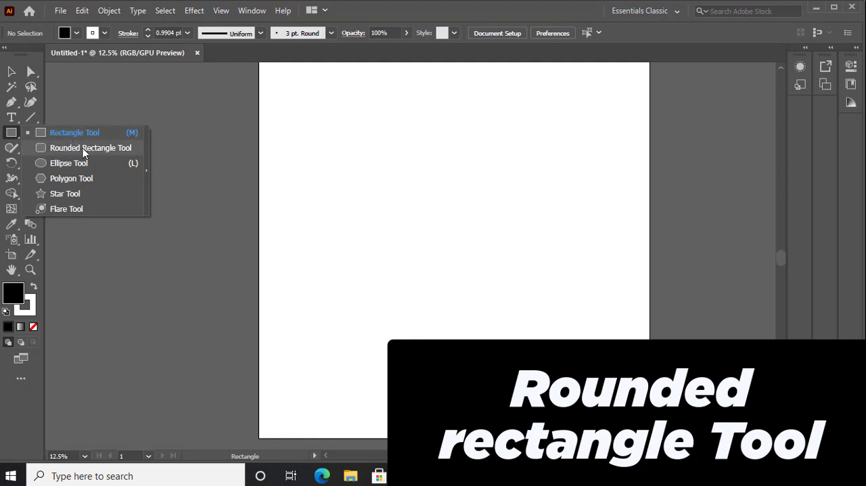
# Draw a wide rounded rectangle in the upper part of the artboard and round its corners fully into a pill shape.
pyautogui.click(83, 149)
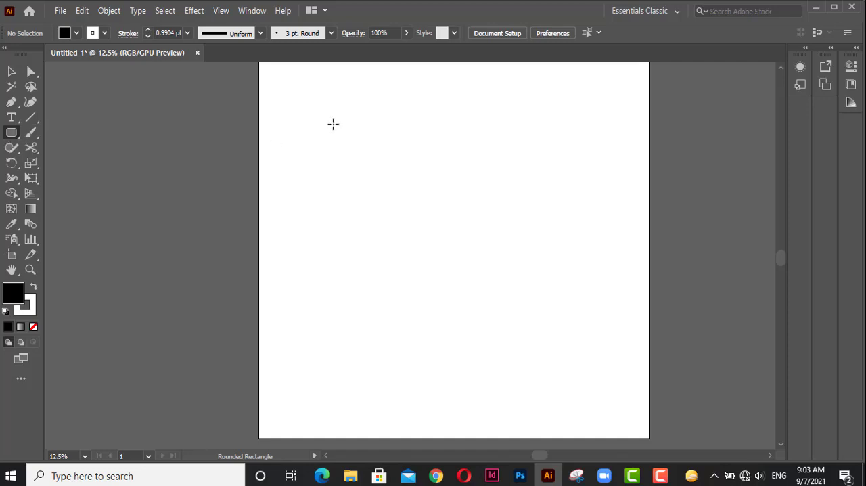
pyautogui.moveTo(333, 124); pyautogui.dragTo(508, 200)
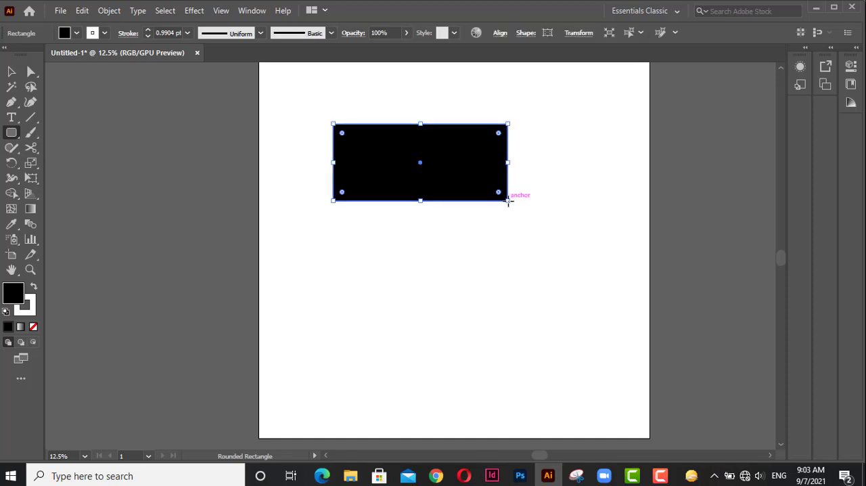
pyautogui.scroll(4, 404, 189)
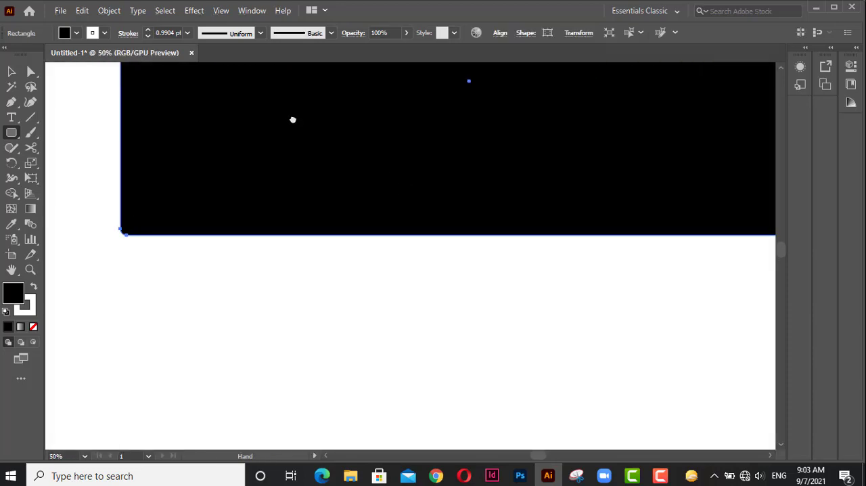
pyautogui.moveTo(292, 118); pyautogui.dragTo(346, 329)
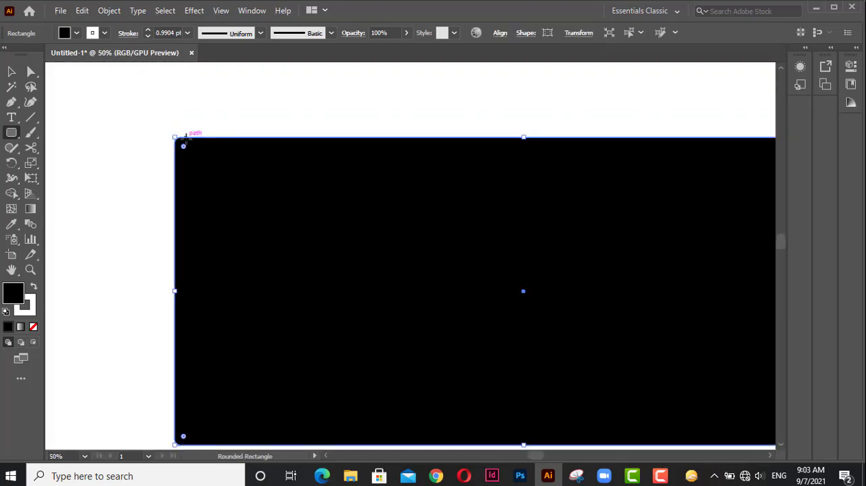
pyautogui.moveTo(184, 146); pyautogui.dragTo(367, 306)
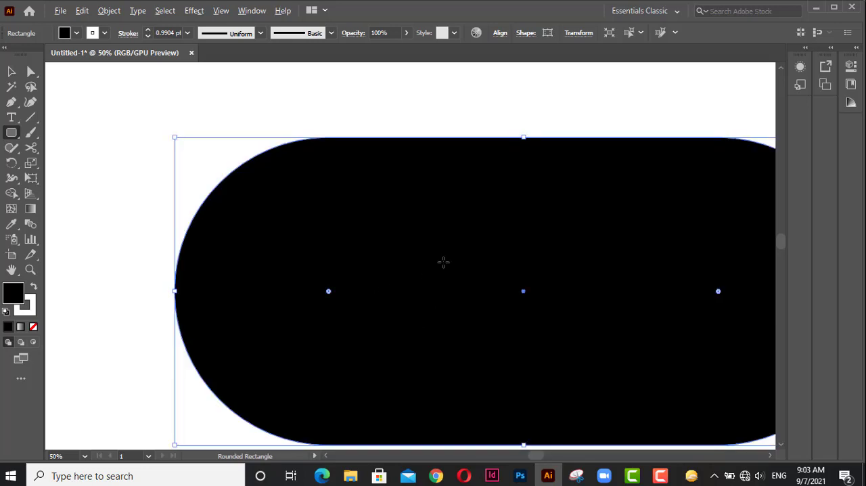
# Delete the pill-shaped rounded rectangle from the artboard.
pyautogui.scroll(-3, 442, 261)
pyautogui.moveTo(428, 238); pyautogui.dragTo(405, 193)
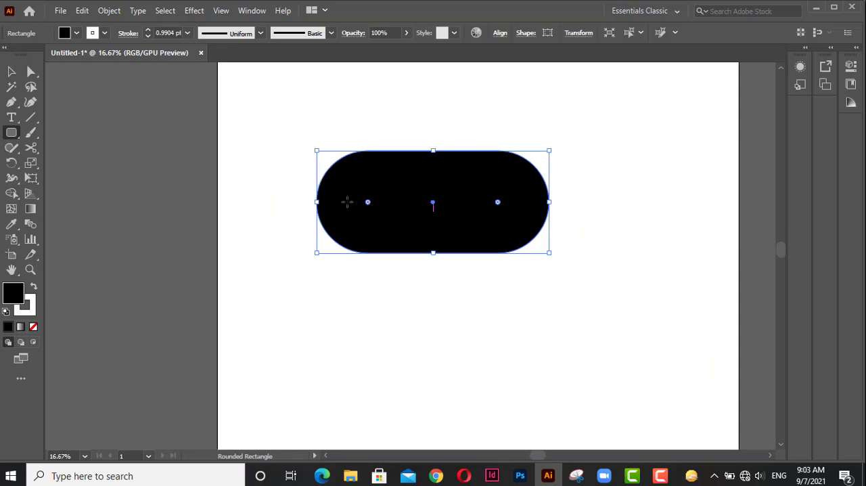
pyautogui.moveTo(370, 207); pyautogui.dragTo(357, 191)
pyautogui.press('Delete')
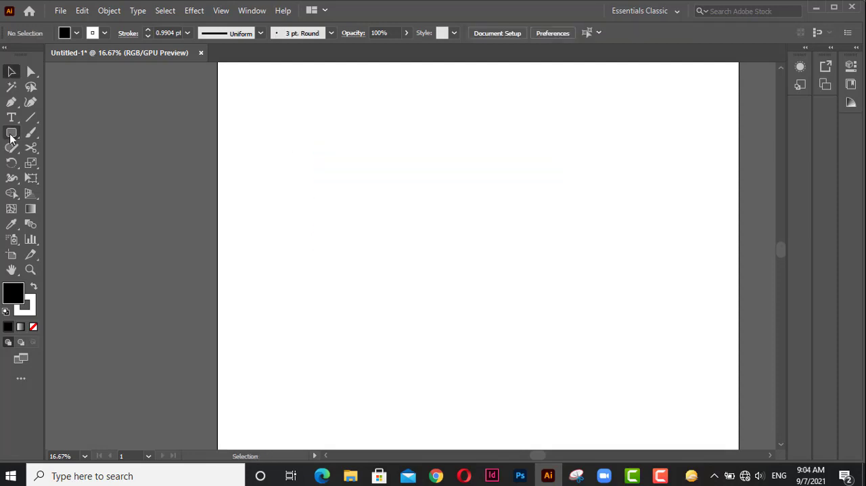
pyautogui.press('v')
# Draw a rounded square and increase its corner radius to about 178 px, and further toward the shape's centre.
pyautogui.click(9, 133)
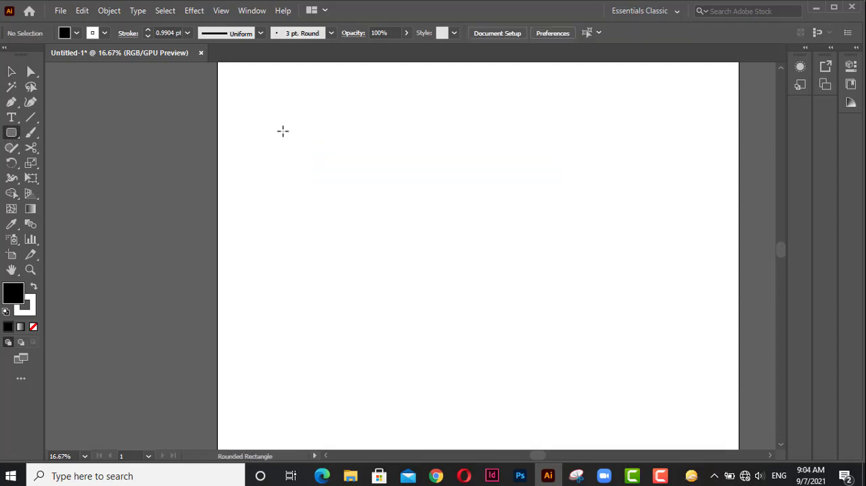
pyautogui.moveTo(328, 131); pyautogui.dragTo(408, 245)
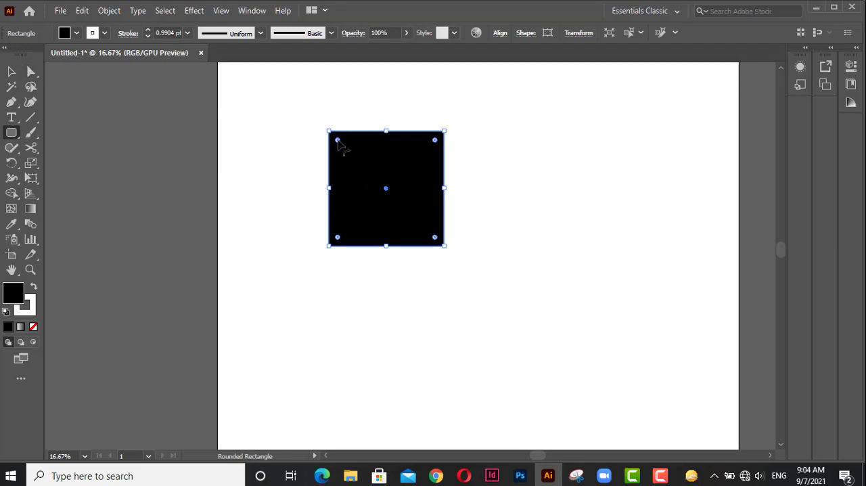
pyautogui.moveTo(338, 140); pyautogui.dragTo(354, 168)
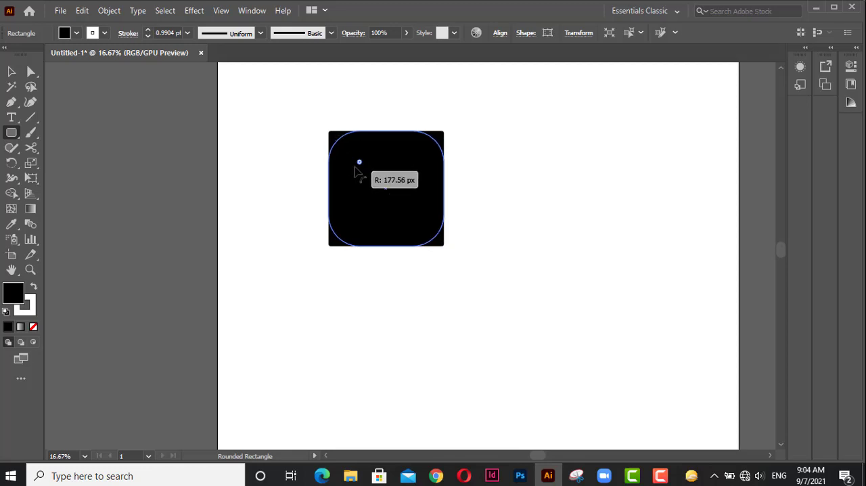
pyautogui.moveTo(354, 167); pyautogui.dragTo(356, 170)
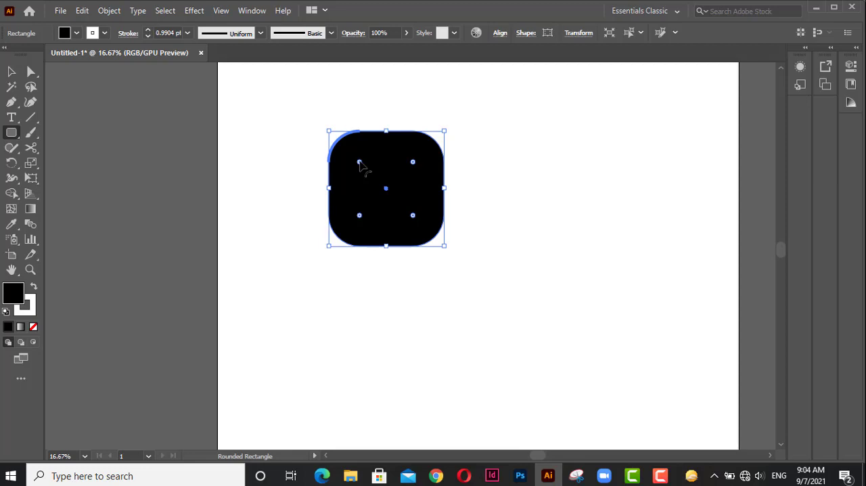
pyautogui.moveTo(360, 163); pyautogui.dragTo(402, 214)
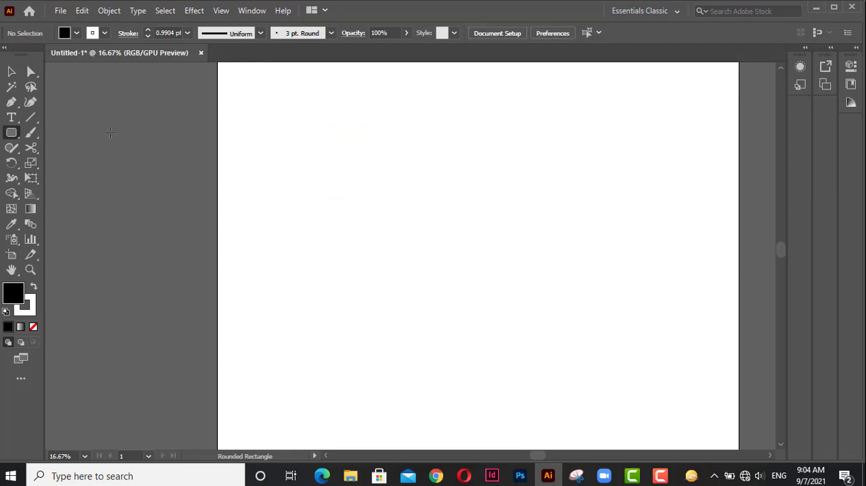
# Draw an upright, a wide and a narrow upright ellipse across the artboard's upper area, and a fourth one below the first.
pyautogui.click(11, 133)
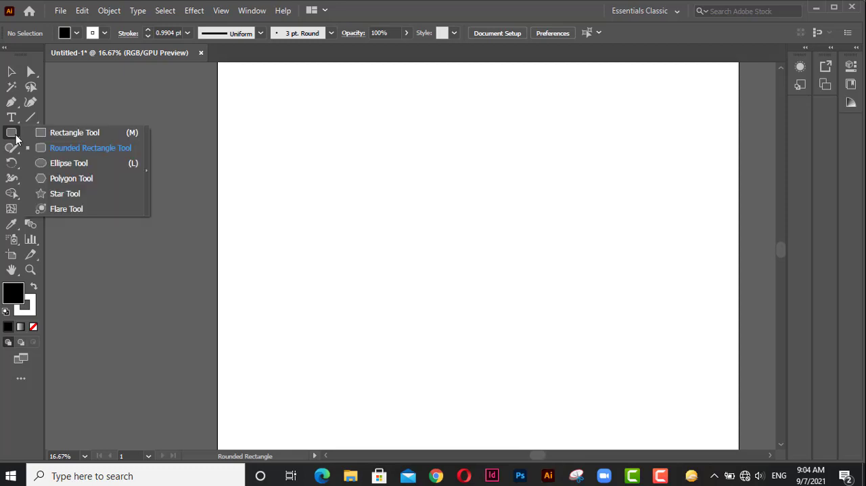
pyautogui.click(65, 165)
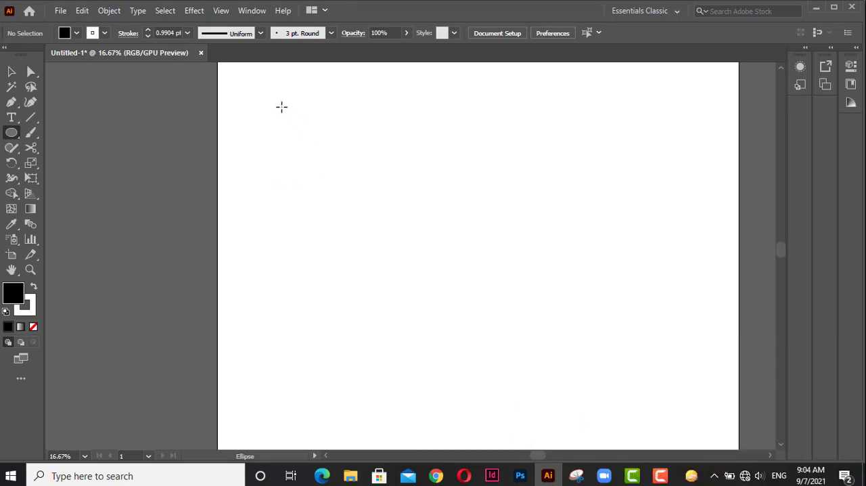
pyautogui.moveTo(273, 100); pyautogui.dragTo(366, 228)
pyautogui.moveTo(406, 131); pyautogui.dragTo(583, 207)
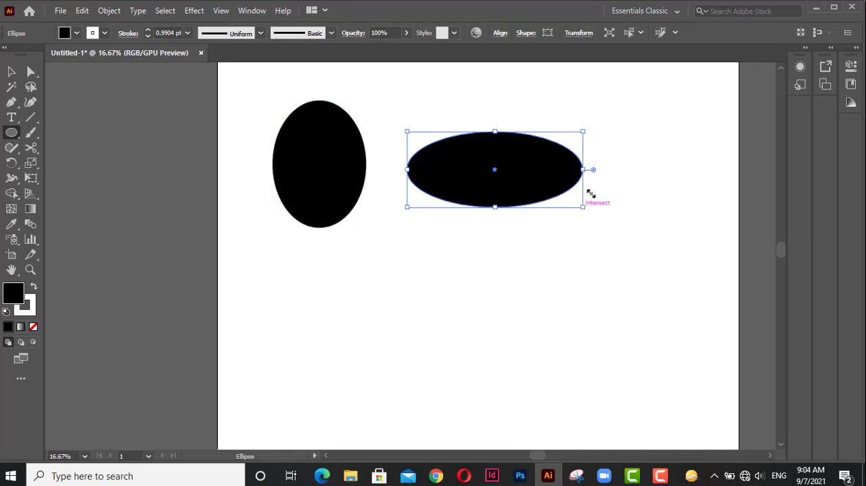
pyautogui.moveTo(641, 100); pyautogui.dragTo(721, 238)
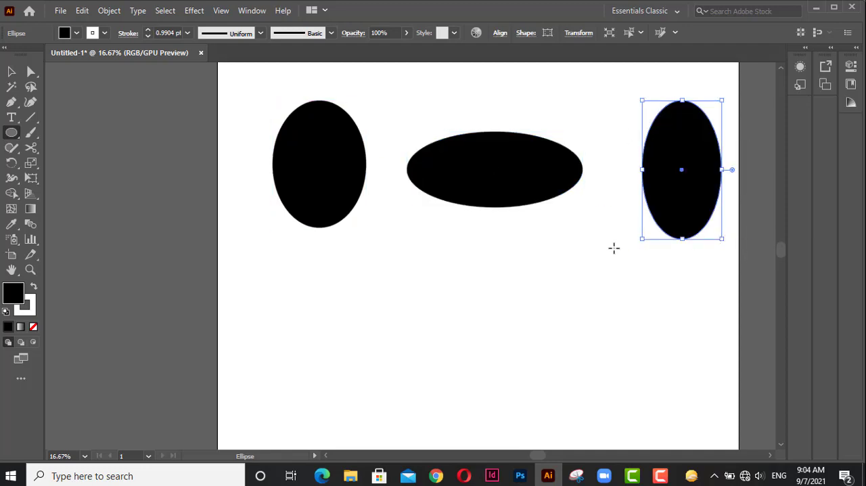
pyautogui.scroll(-2, 450, 224)
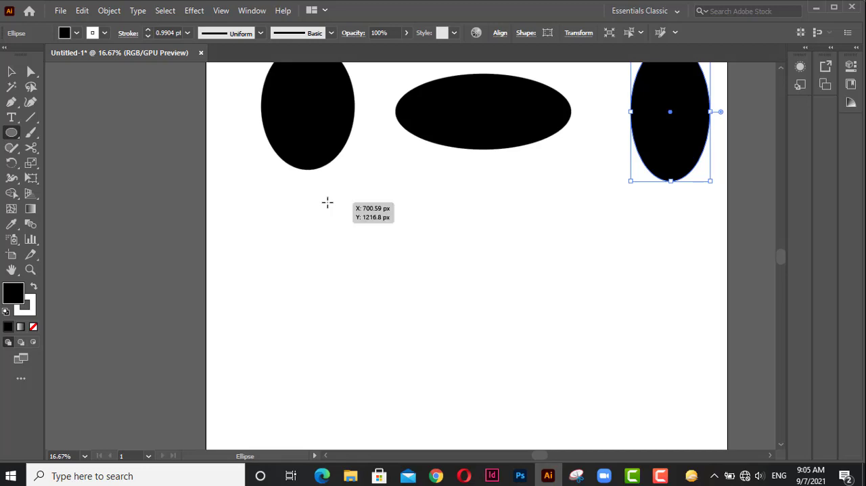
pyautogui.moveTo(328, 201); pyautogui.dragTo(410, 306)
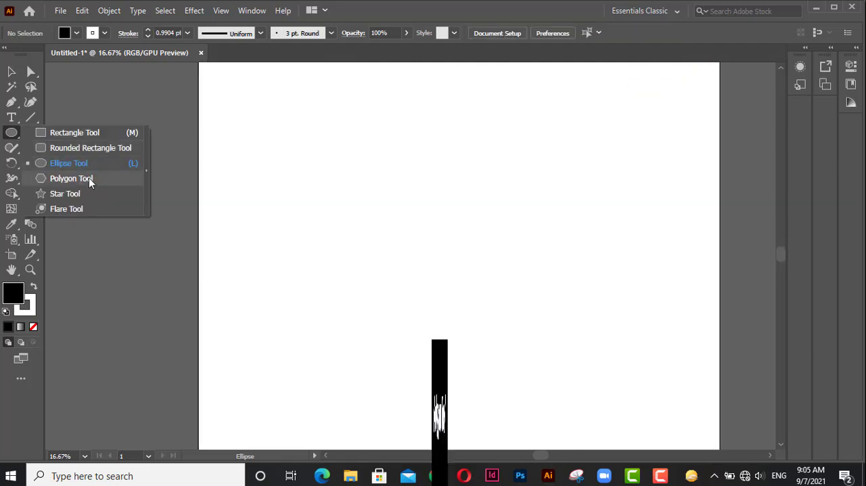
# Draw three hexagons across the artboard's upper area with the Polygon tool: a large tilted one, a smaller upright one and another large tilted one.
pyautogui.click(89, 178)
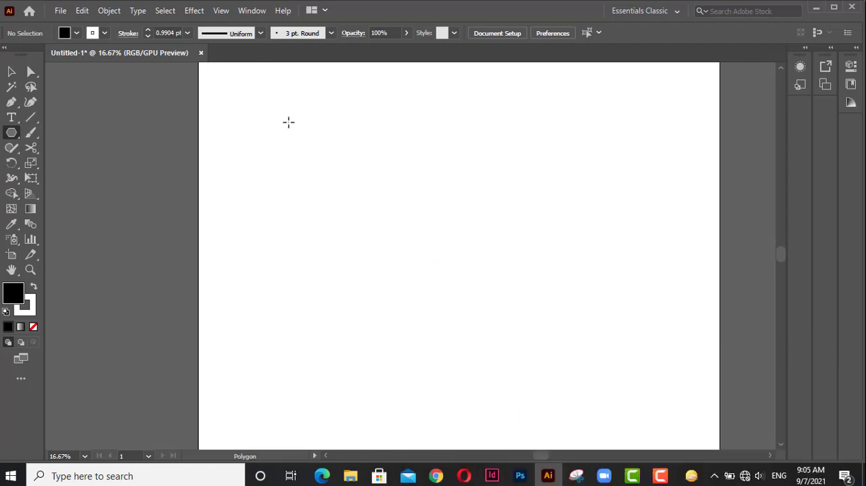
pyautogui.moveTo(289, 121); pyautogui.dragTo(331, 168)
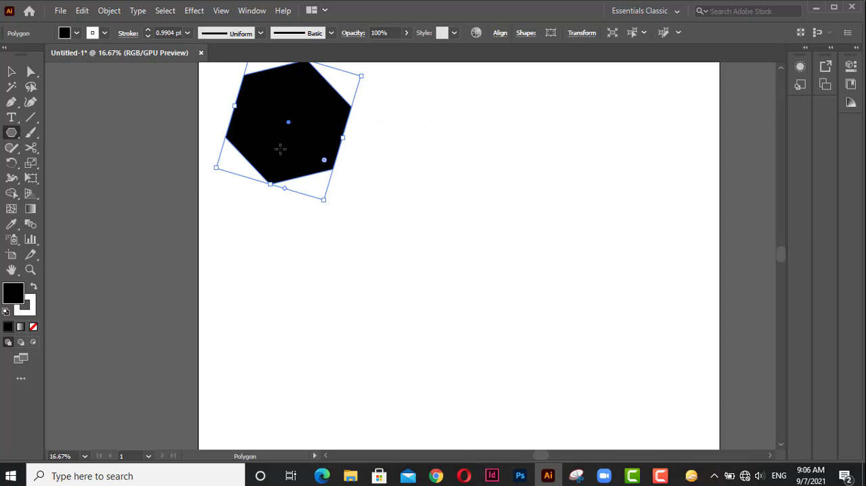
pyautogui.moveTo(416, 95); pyautogui.dragTo(446, 128)
pyautogui.scroll(1, 447, 129)
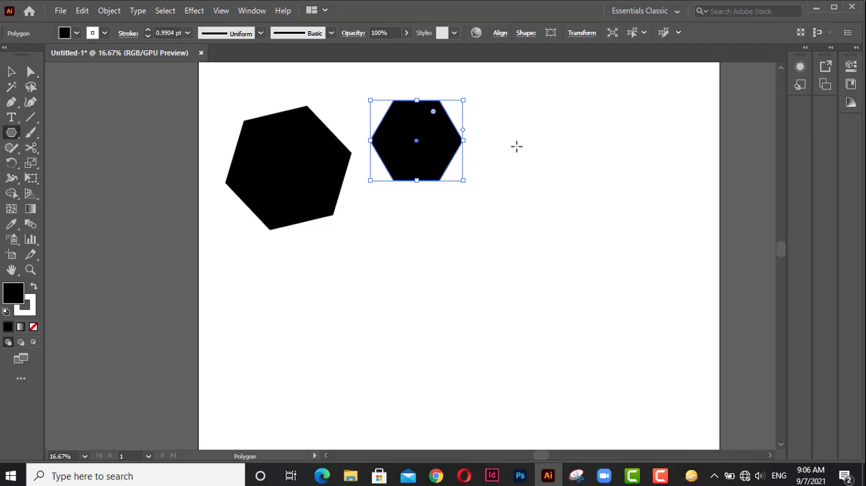
pyautogui.moveTo(531, 120); pyautogui.dragTo(562, 168)
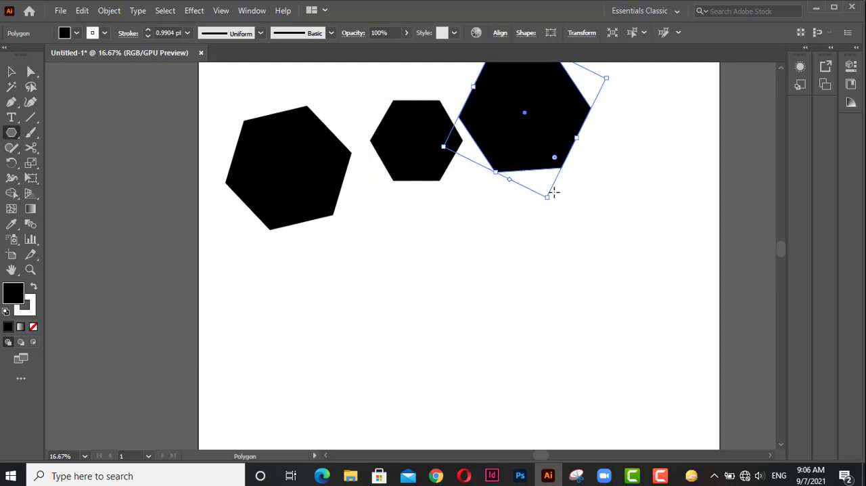
# Draw two more large hexagons below the first row.
pyautogui.scroll(-1, 370, 215)
pyautogui.moveTo(365, 196); pyautogui.dragTo(415, 249)
pyautogui.moveTo(481, 216); pyautogui.dragTo(555, 272)
# Delete all the hexagons except the small upright one.
pyautogui.press('Delete')
pyautogui.press('v')
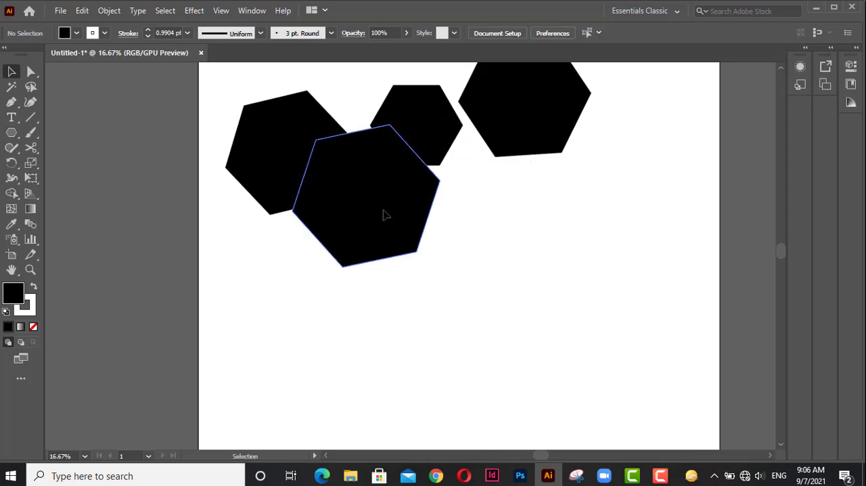
pyautogui.click(384, 213)
pyautogui.press('Delete')
pyautogui.click(564, 147)
pyautogui.press('Delete')
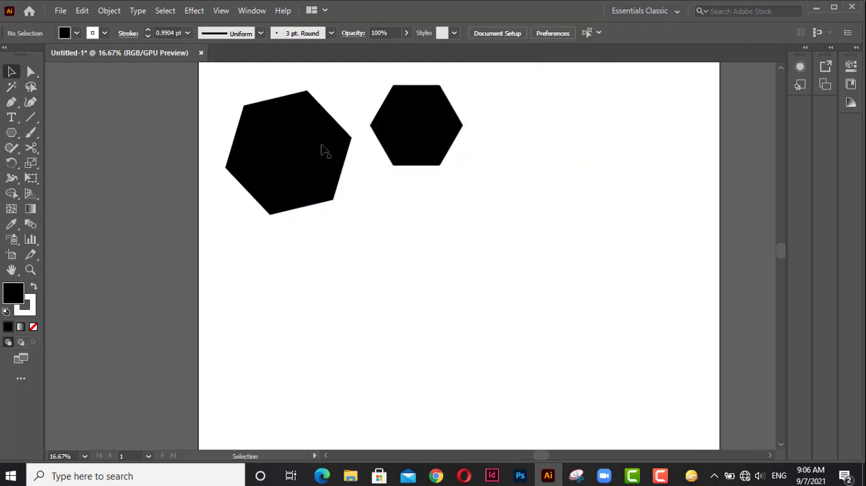
pyautogui.click(311, 147)
pyautogui.press('Delete')
# Move the remaining hexagon to the artboard's upper-left corner and keep it selected.
pyautogui.moveTo(392, 131); pyautogui.dragTo(246, 129)
pyautogui.click(351, 183)
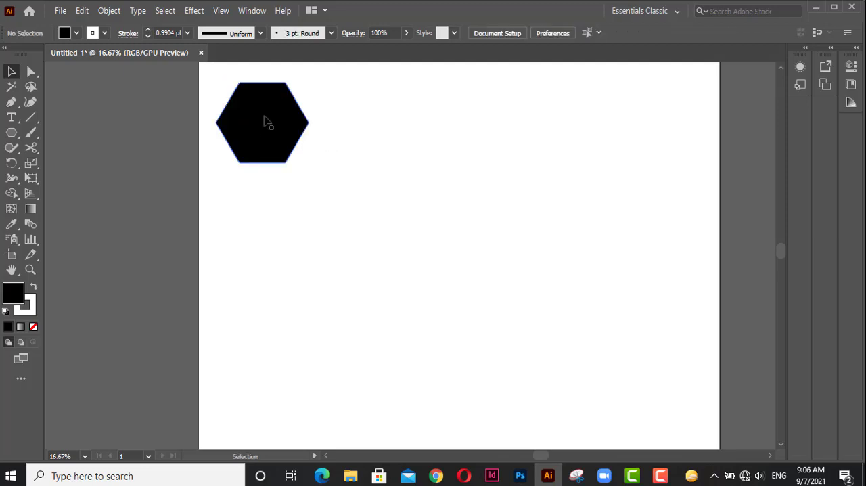
pyautogui.click(270, 125)
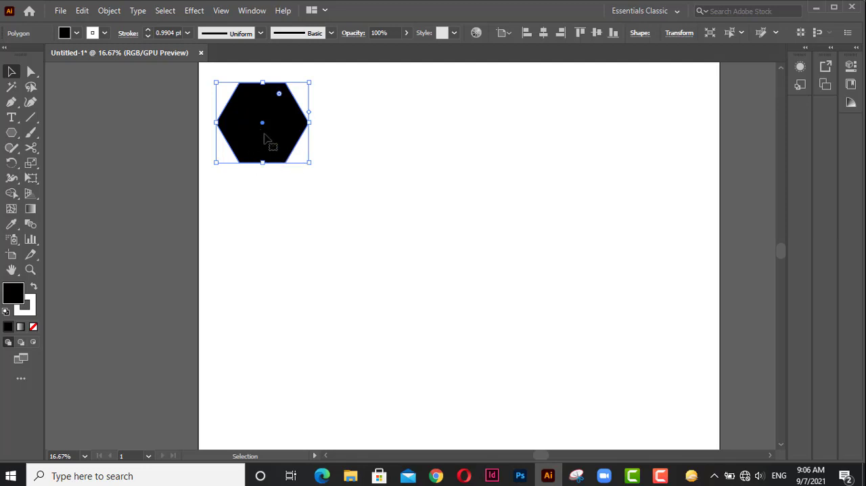
# Create an octagon beside the hexagon using the Polygon tool with exact settings: radius 530.14 px and 8 sides.
pyautogui.click(15, 136)
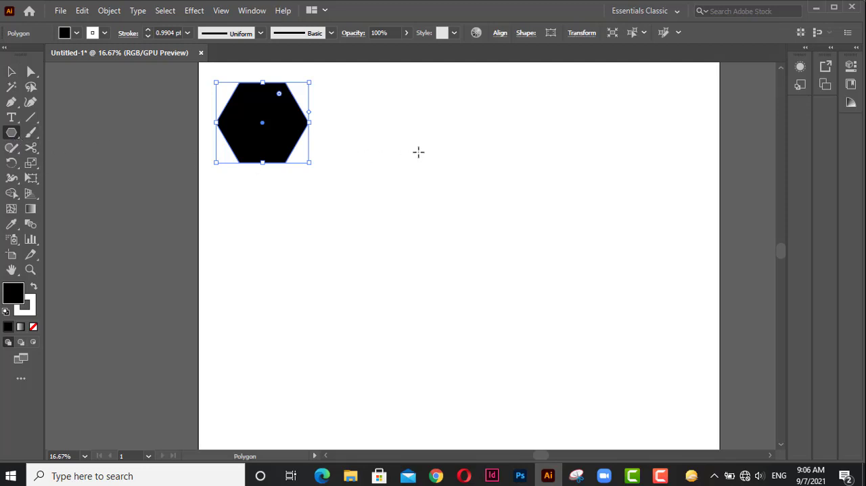
pyautogui.click(491, 169)
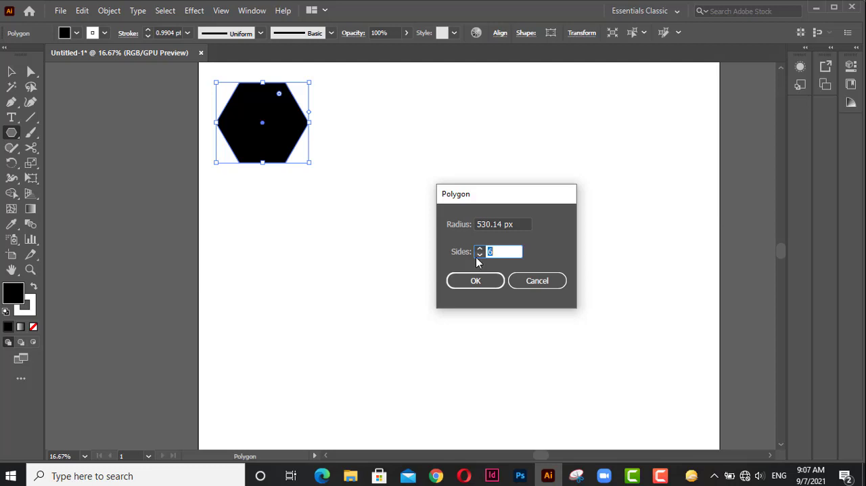
pyautogui.write('8')
pyautogui.click(475, 280)
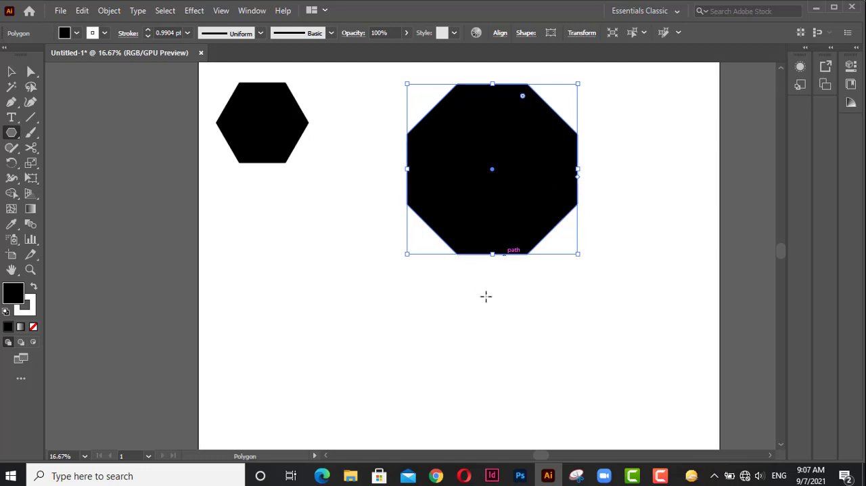
pyautogui.click(537, 278)
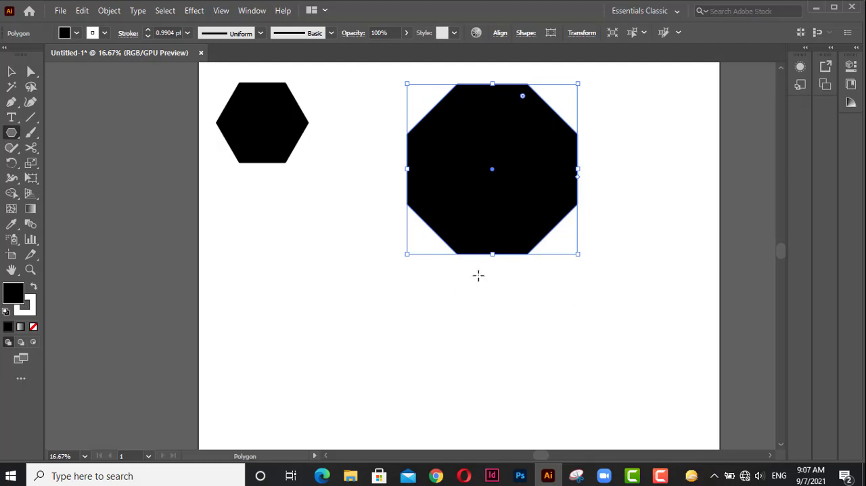
# Create a triangle below the octagon as a polygon with radius 530.14 px and 3 sides, then deselect it.
pyautogui.scroll(-2, 478, 275)
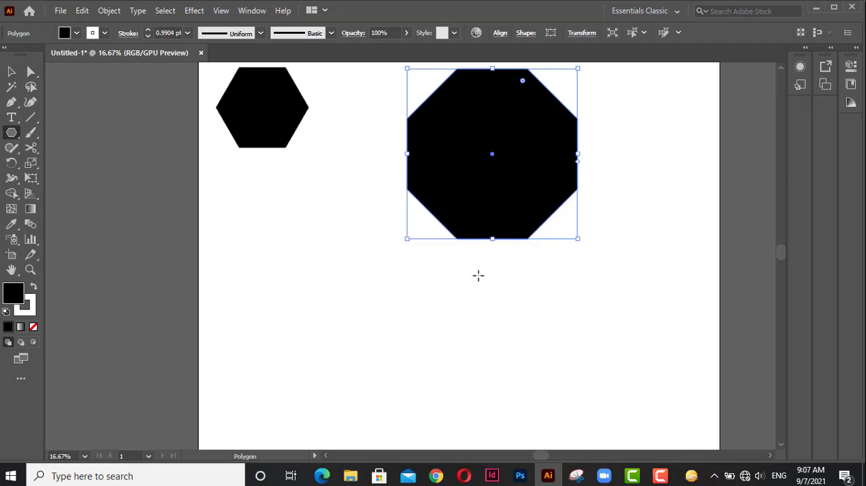
pyautogui.scroll(-2, 478, 275)
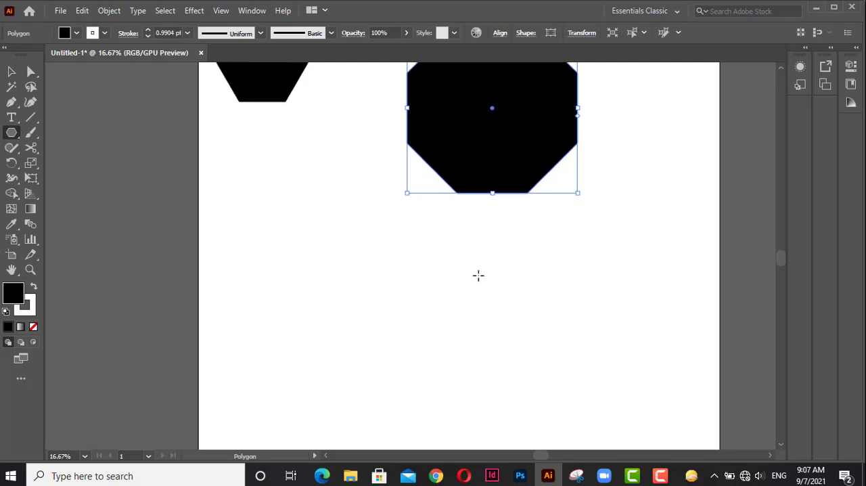
pyautogui.click(444, 272)
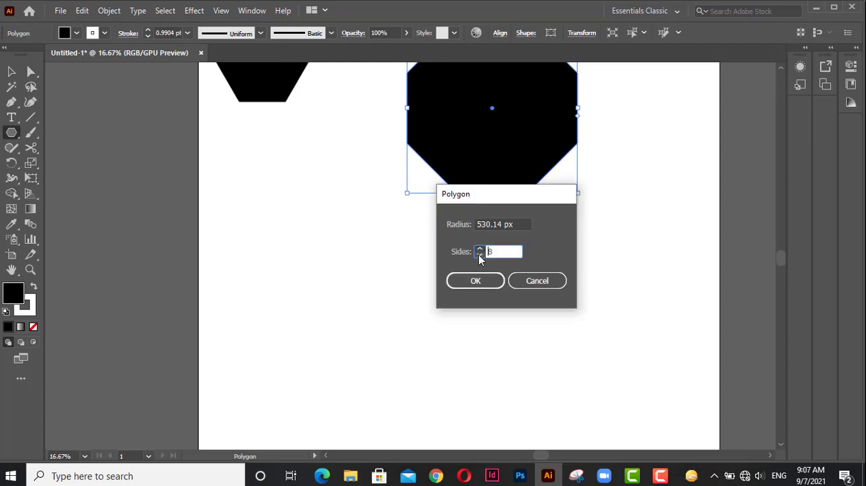
pyautogui.click(479, 255)
pyautogui.click(479, 255)
pyautogui.click(479, 254)
pyautogui.click(476, 280)
pyautogui.hotkey('ctrl', 'shift', 'a')
pyautogui.click(10, 72)
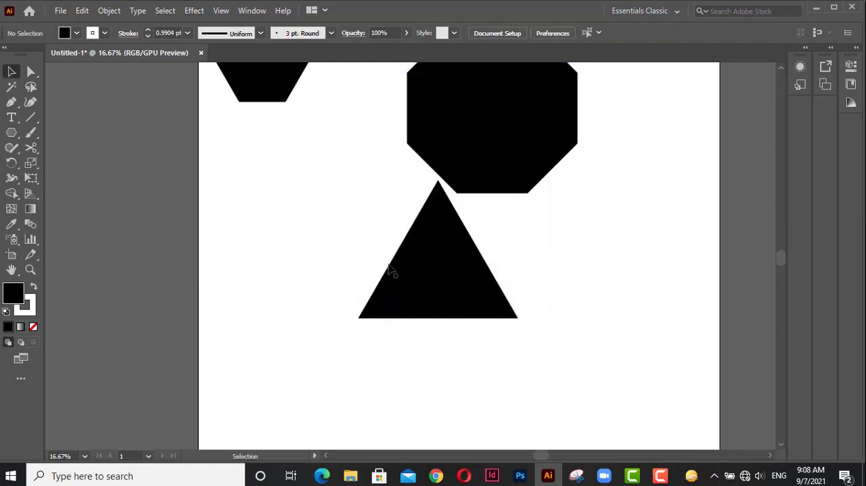
# Delete the triangle and all remaining polygons to clear the artboard.
pyautogui.click(413, 273)
pyautogui.press('Delete')
pyautogui.hotkey('ctrl', 'a')
pyautogui.press('Delete')
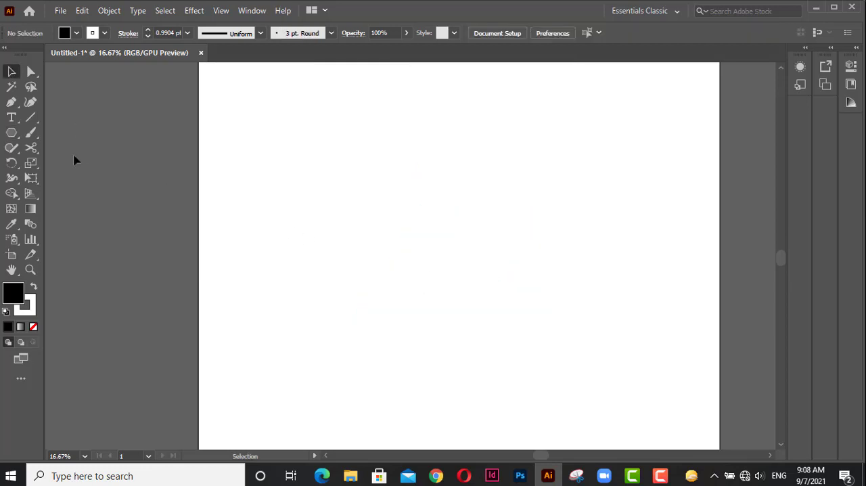
# Draw two upright five-pointed stars along the artboard's upper edge with the Star tool and delete the larger second one.
pyautogui.click(13, 135)
pyautogui.click(94, 195)
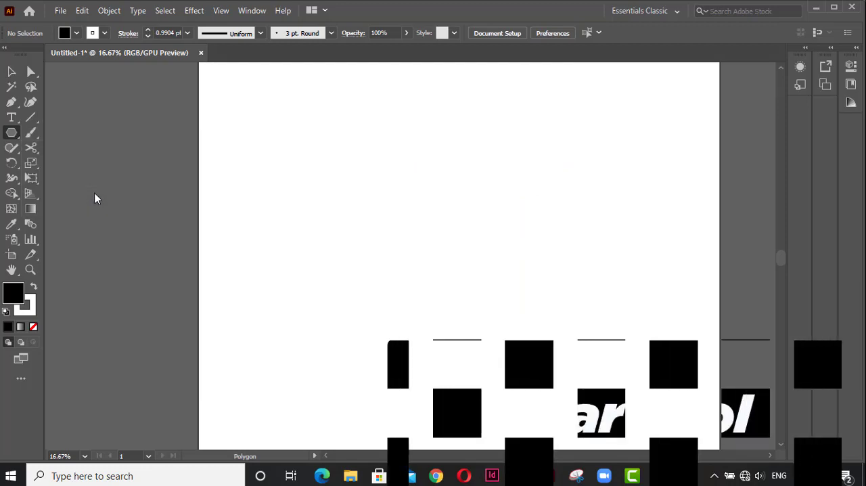
pyautogui.scroll(-1, 392, 196)
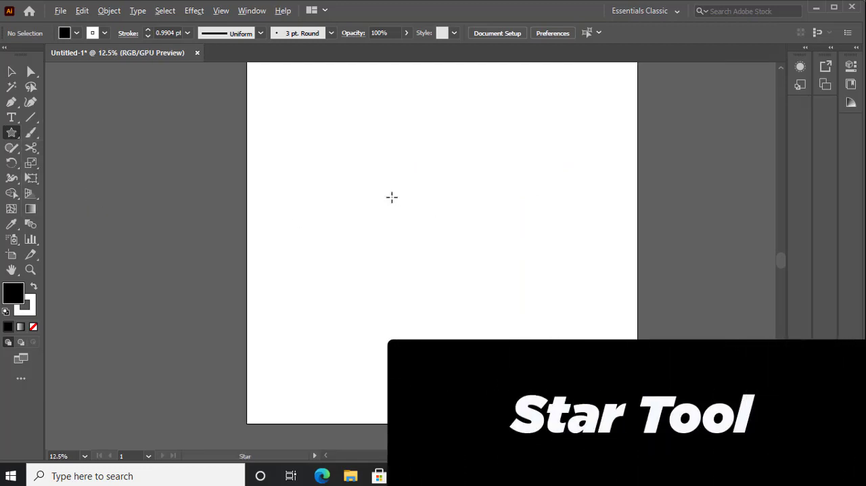
pyautogui.moveTo(391, 197); pyautogui.dragTo(360, 263)
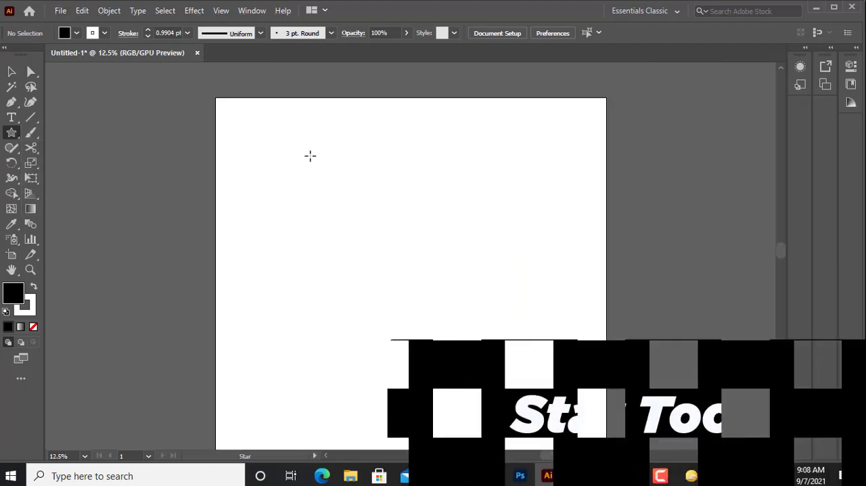
pyautogui.moveTo(310, 156); pyautogui.dragTo(329, 188)
pyautogui.moveTo(437, 141); pyautogui.dragTo(472, 186)
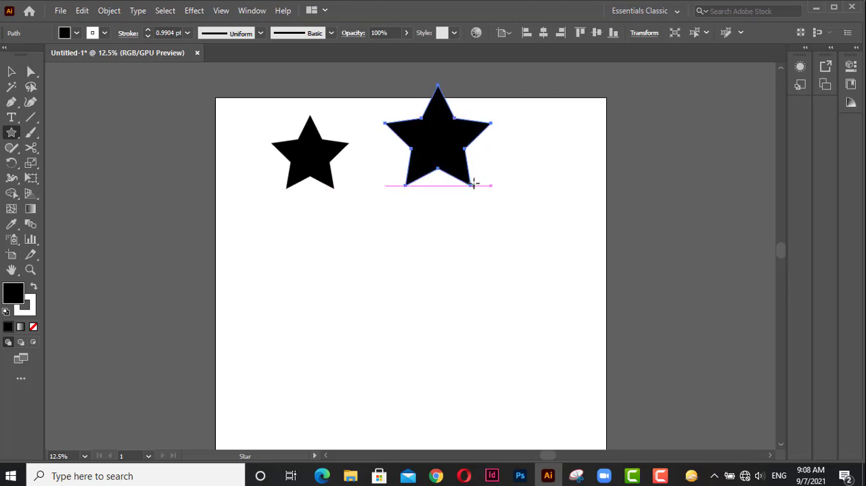
pyautogui.press('Delete')
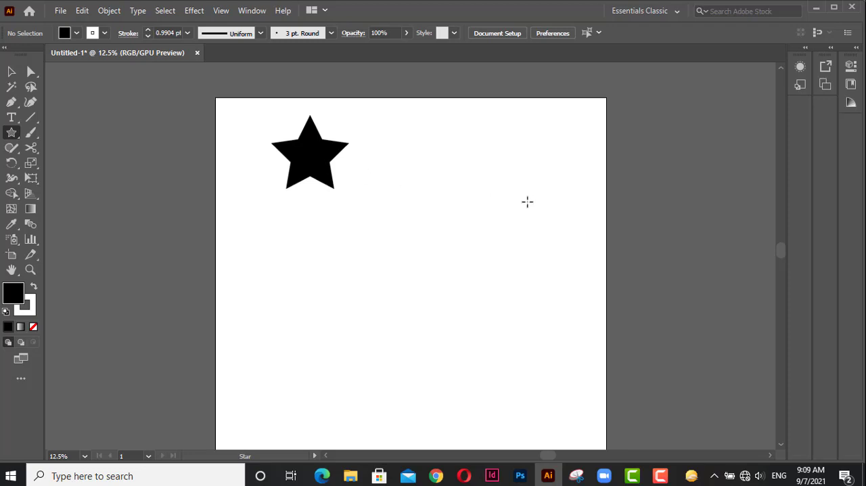
# Create a star near the artboard's right edge with radii 426.2461 px and 213.123 px and 15 points.
pyautogui.click(550, 204)
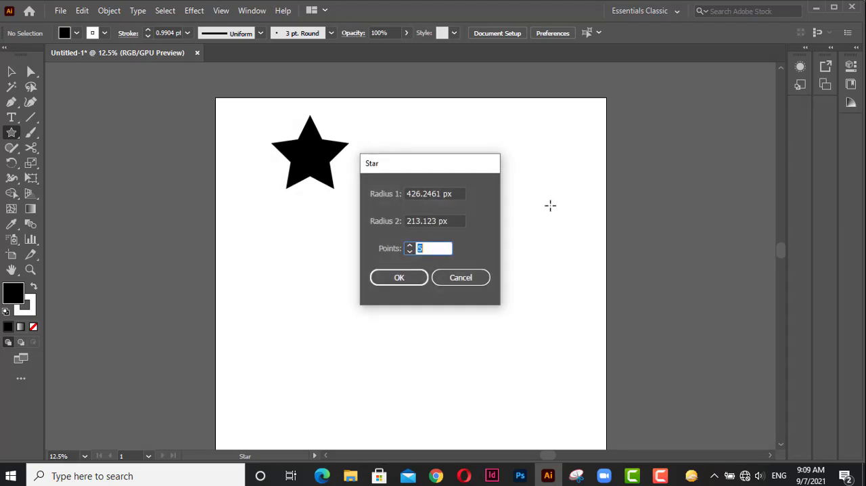
pyautogui.write('10')
pyautogui.click(406, 276)
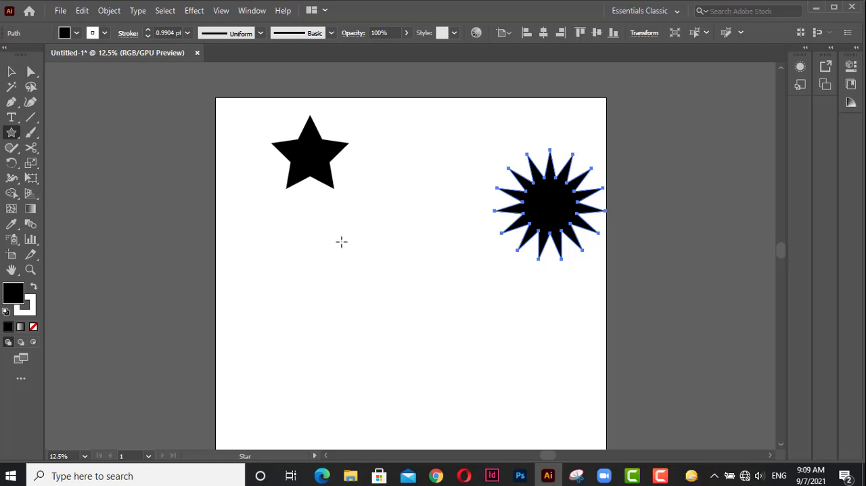
# Slightly round all corners of the 15-point star with the Direct Selection tool, then deselect it.
pyautogui.scroll(2, 549, 205)
pyautogui.press('space')
pyautogui.moveTo(550, 192); pyautogui.dragTo(450, 247)
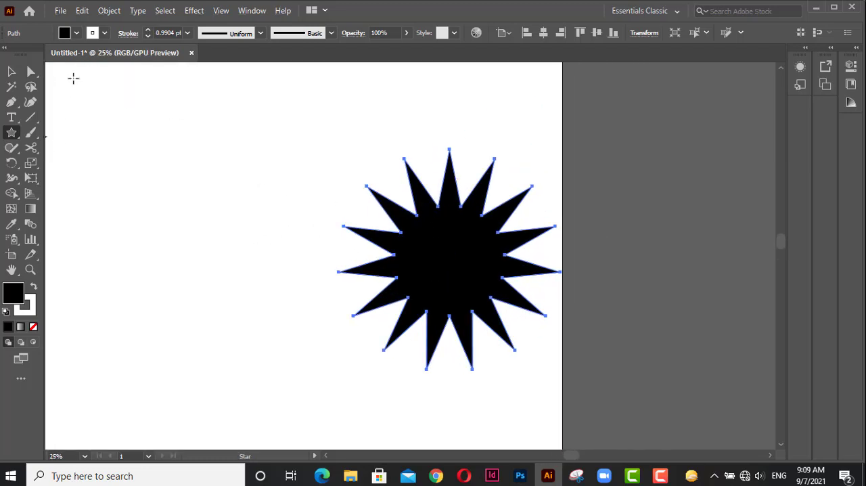
pyautogui.click(30, 72)
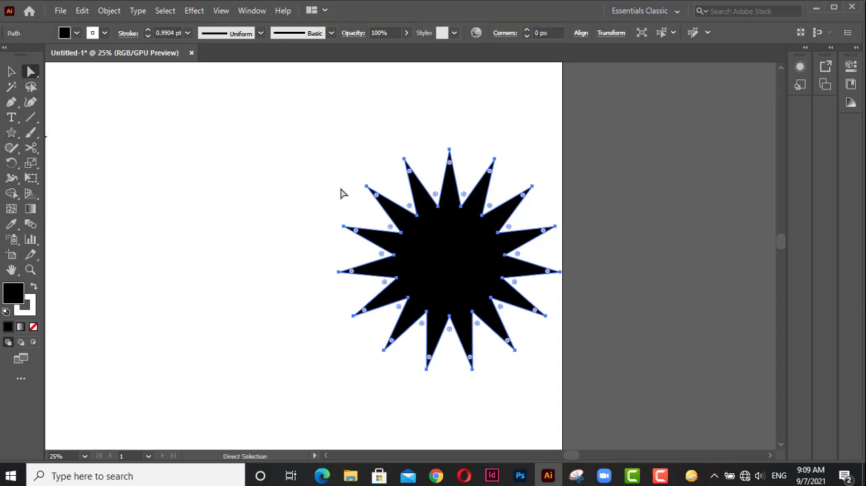
pyautogui.hotkey('ctrl', '+')
pyautogui.hotkey('ctrl', '+')
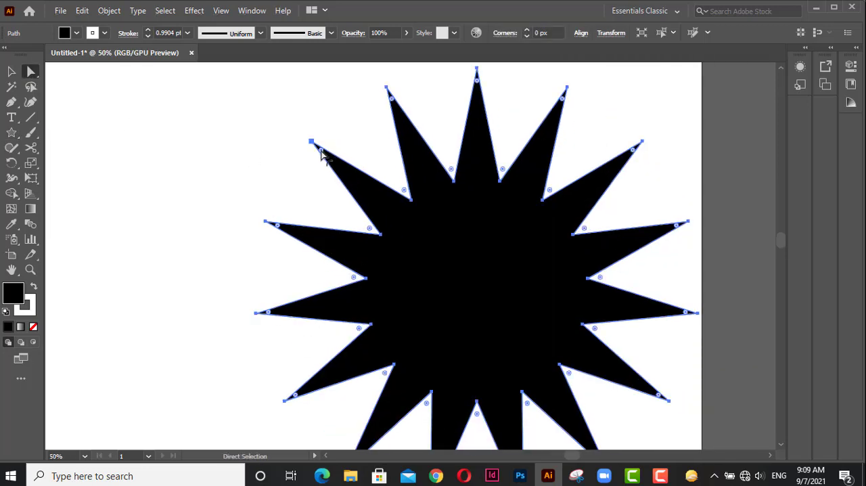
pyautogui.moveTo(322, 151); pyautogui.dragTo(335, 164)
pyautogui.click(219, 139)
pyautogui.scroll(-3, 507, 306)
pyautogui.moveTo(507, 306); pyautogui.dragTo(583, 226)
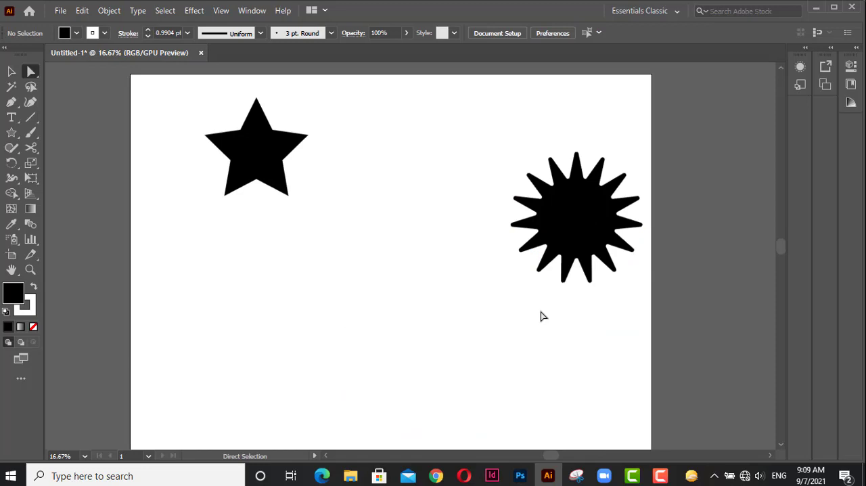